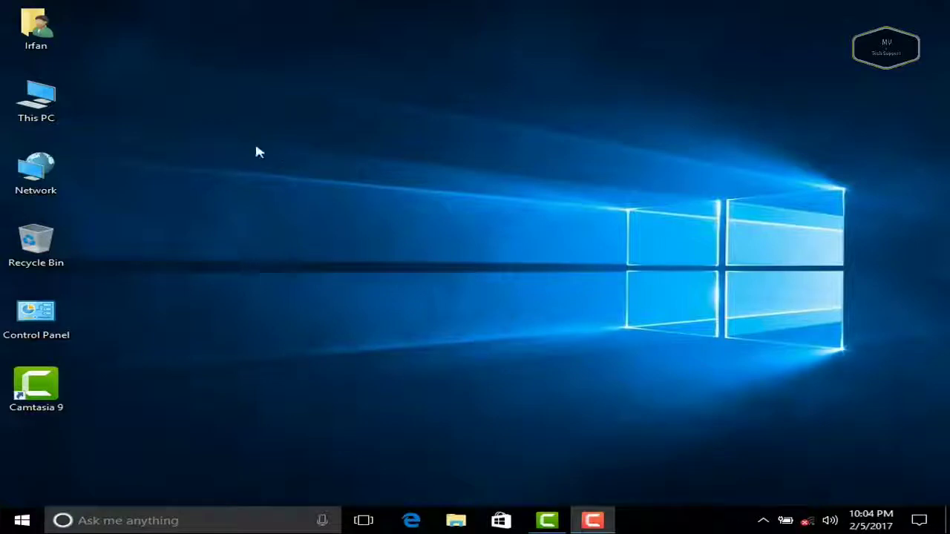
Refresh the desktop and show the hidden notification area icons
{"action": "right_click", "coordinate": [256, 148]}
{"action": "left_click", "coordinate": [312, 187]}
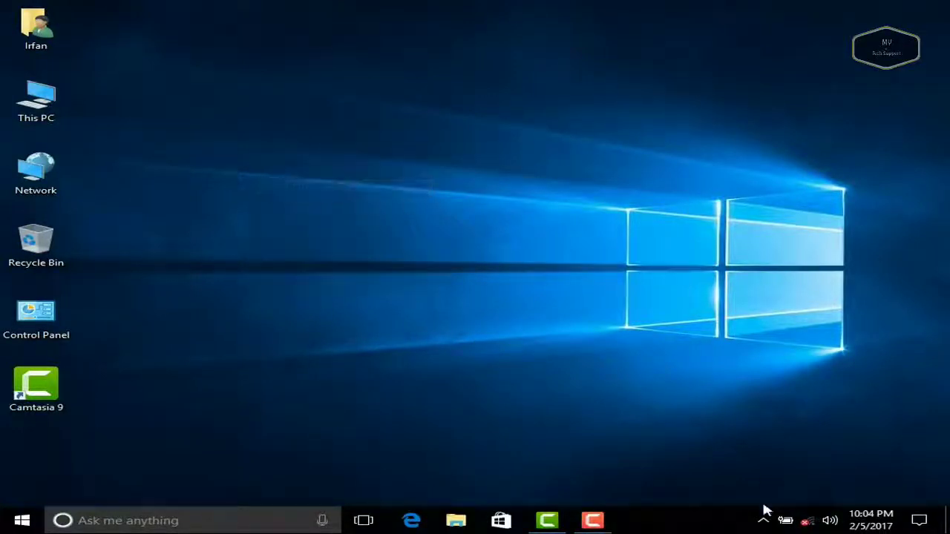
{"action": "left_click", "coordinate": [764, 520]}
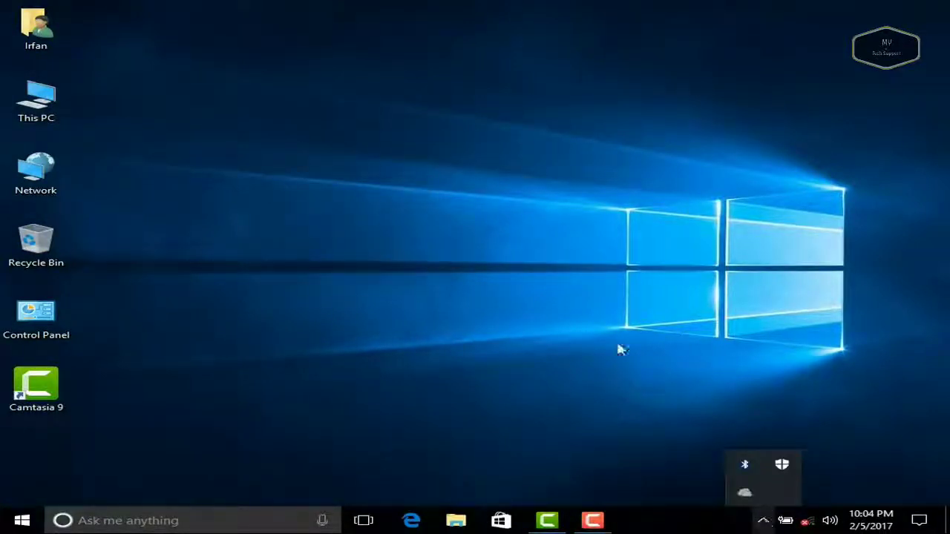
Open the desktop's display settings and check the available screen orientations, keeping Landscape
{"action": "right_click", "coordinate": [452, 303]}
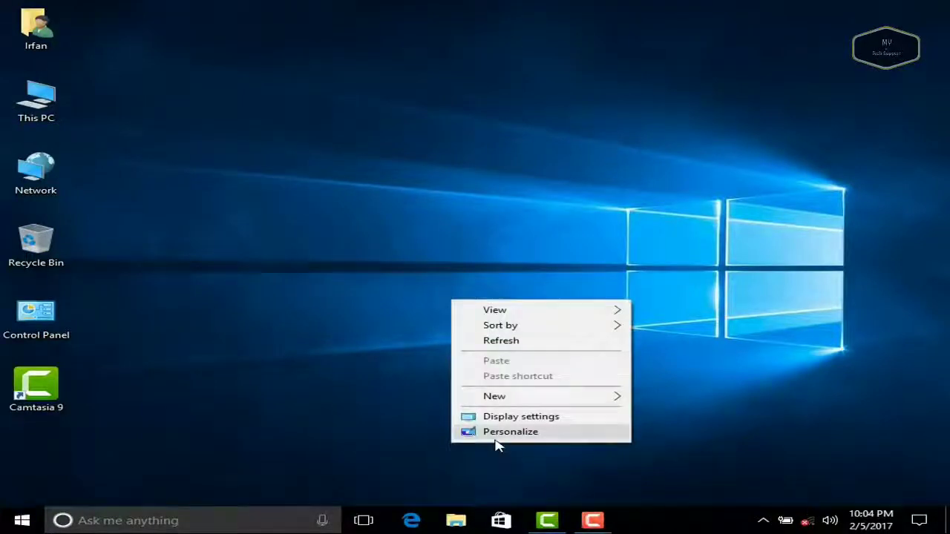
{"action": "left_click", "coordinate": [499, 416]}
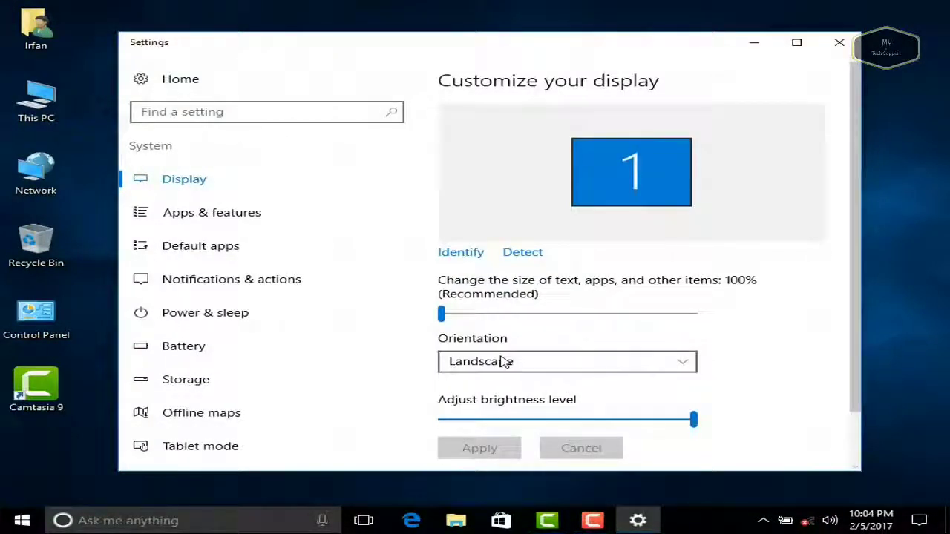
{"action": "left_click", "coordinate": [533, 363]}
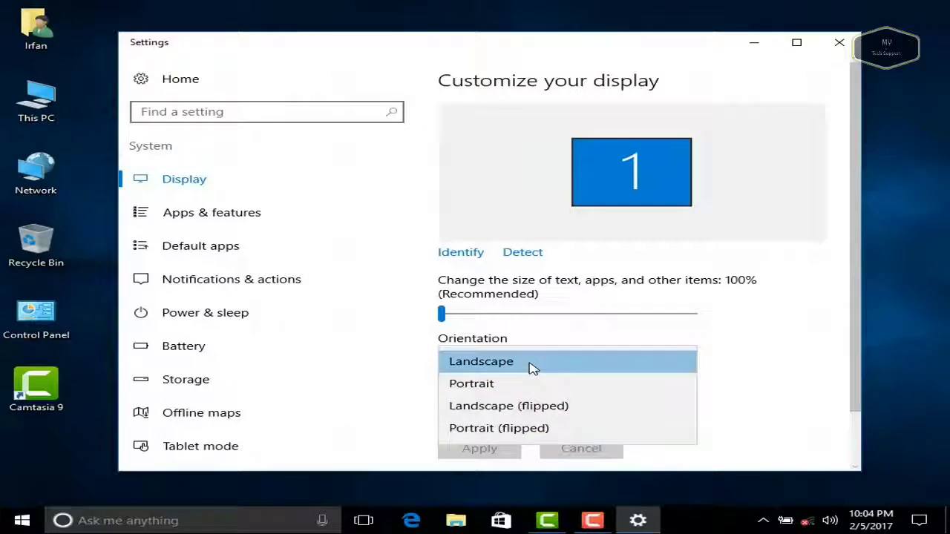
{"action": "left_click", "coordinate": [531, 366]}
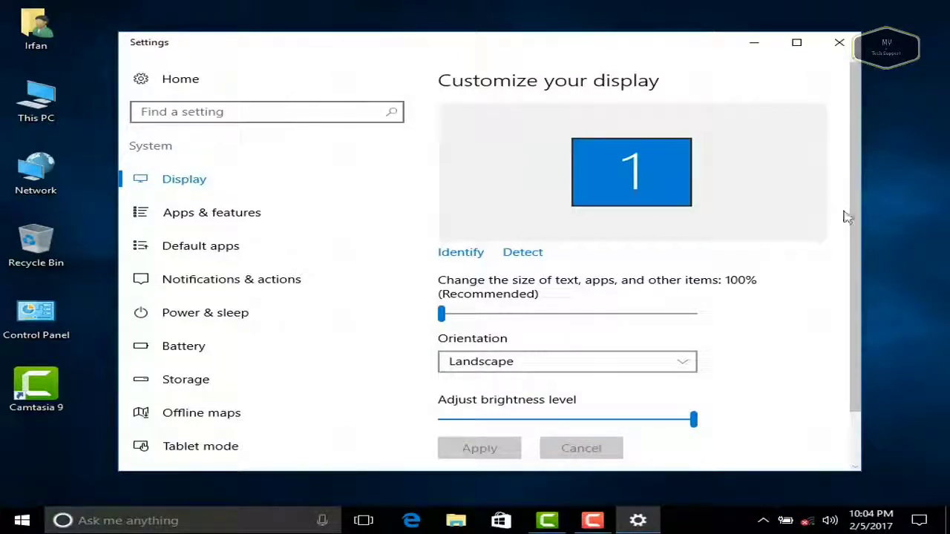
Check the available resolutions in the advanced display settings, keeping 1024 × 768 (Recommended), and close Settings
{"action": "scroll", "coordinate": [523, 361], "scroll_direction": "down", "scroll_amount": 2}
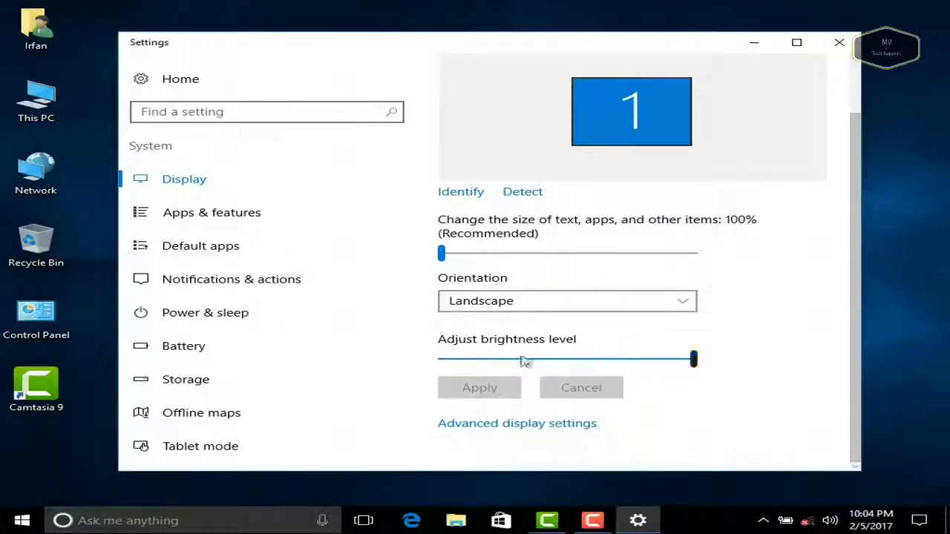
{"action": "left_click", "coordinate": [533, 424]}
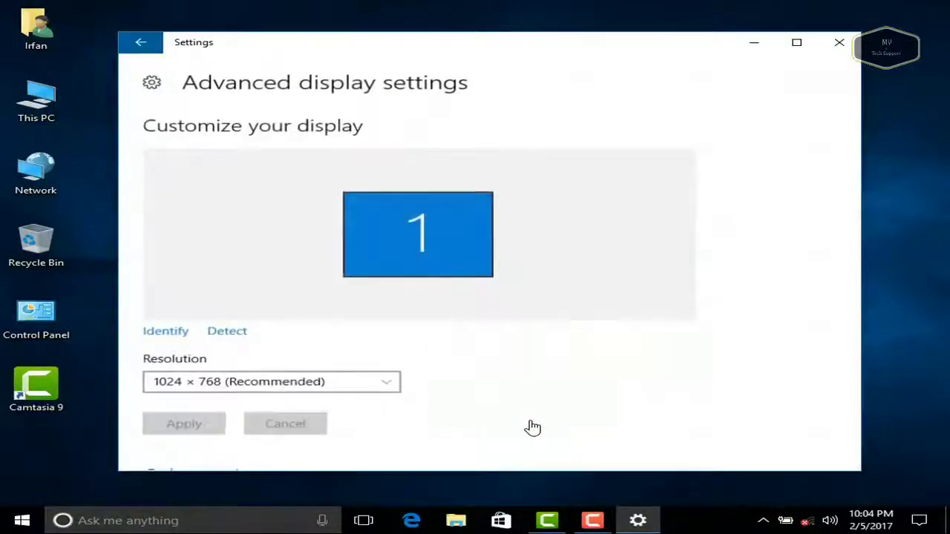
{"action": "left_click", "coordinate": [360, 388]}
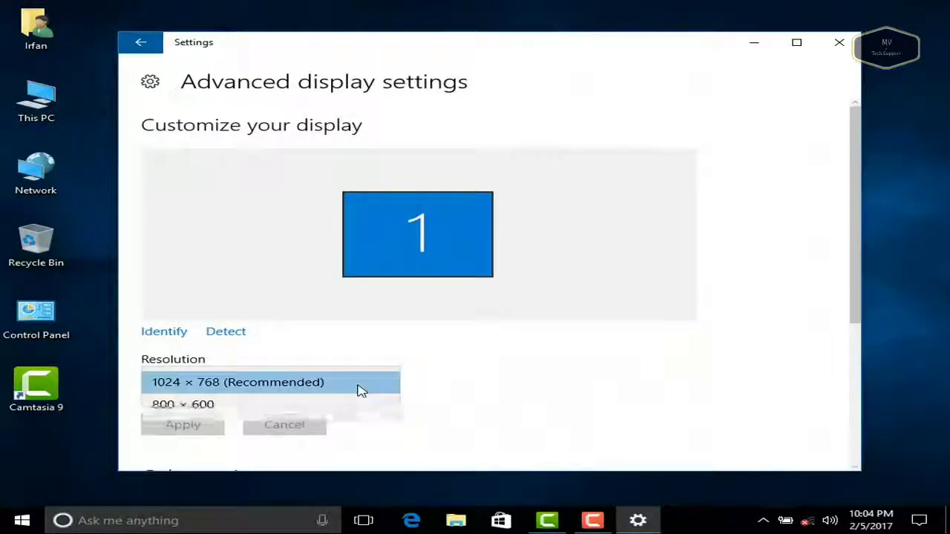
{"action": "left_click", "coordinate": [361, 388]}
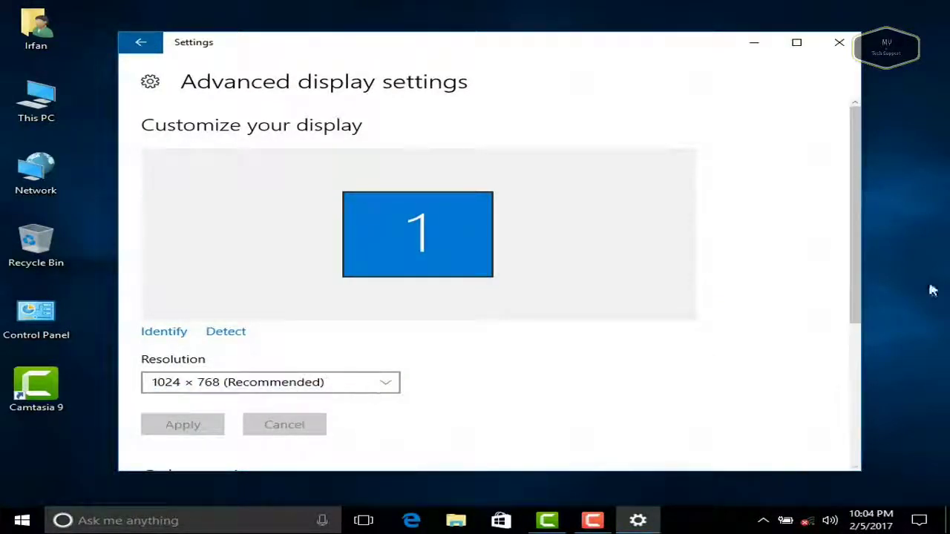
{"action": "mouse_move", "coordinate": [862, 283]}
{"action": "left_mouse_down"}
{"action": "mouse_move", "coordinate": [864, 411]}
{"action": "mouse_move", "coordinate": [855, 270]}
{"action": "left_mouse_up"}
{"action": "left_click", "coordinate": [839, 43]}
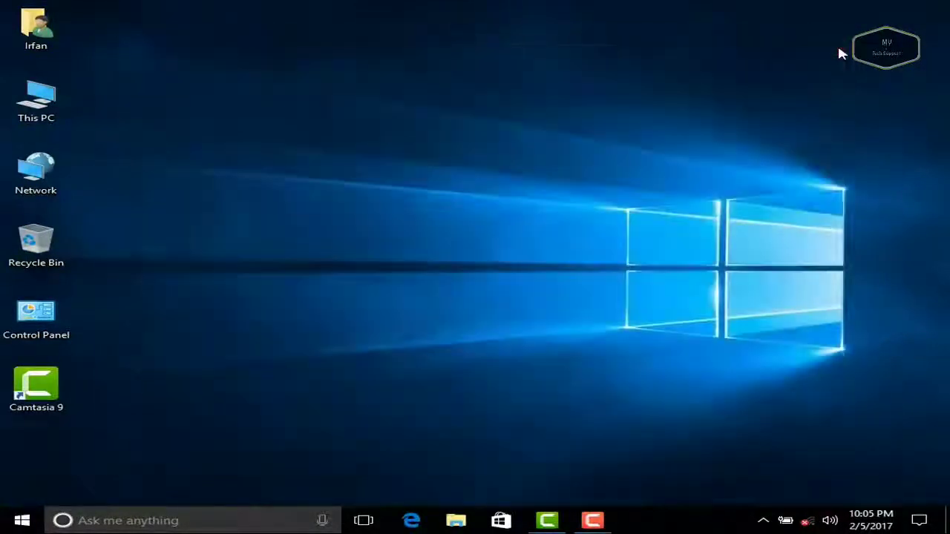
Refresh the desktop, then view the background personalization settings and close them
{"action": "right_click", "coordinate": [345, 104]}
{"action": "left_click", "coordinate": [399, 144]}
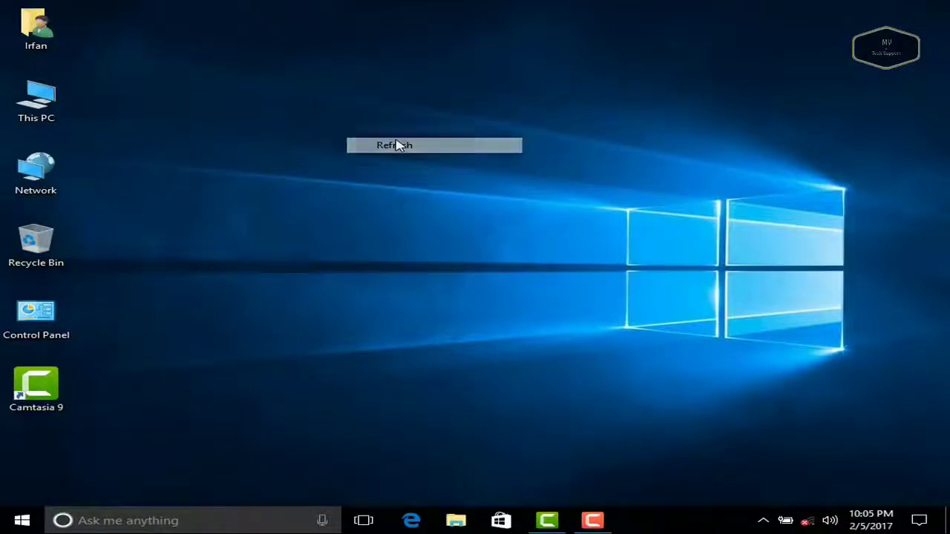
{"action": "right_click", "coordinate": [396, 141]}
{"action": "left_click", "coordinate": [455, 272]}
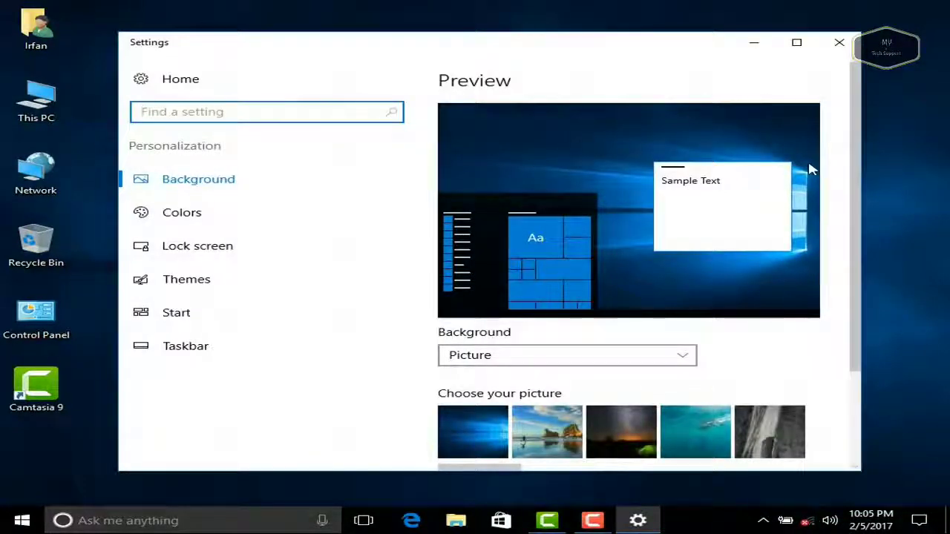
{"action": "left_click", "coordinate": [843, 45]}
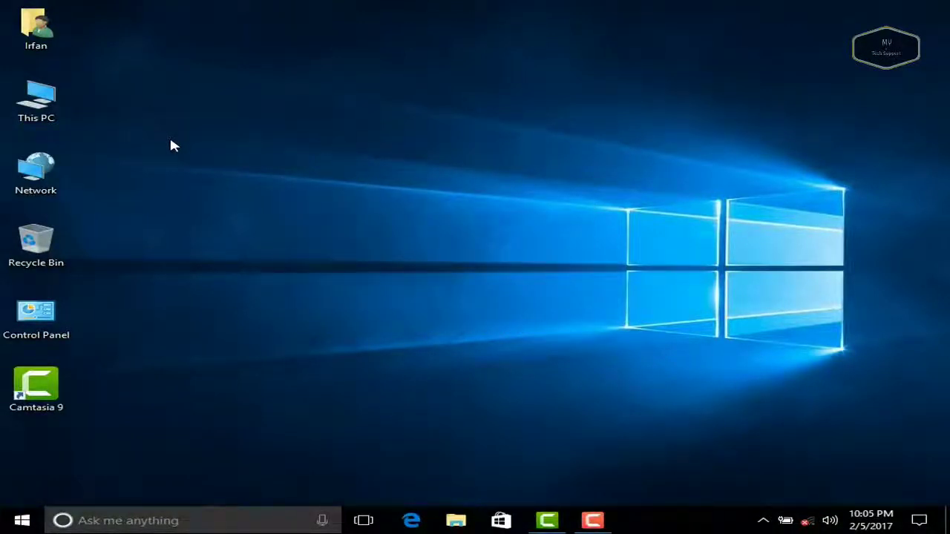
Refresh the desktop and open the system properties of This PC
{"action": "right_click", "coordinate": [222, 123]}
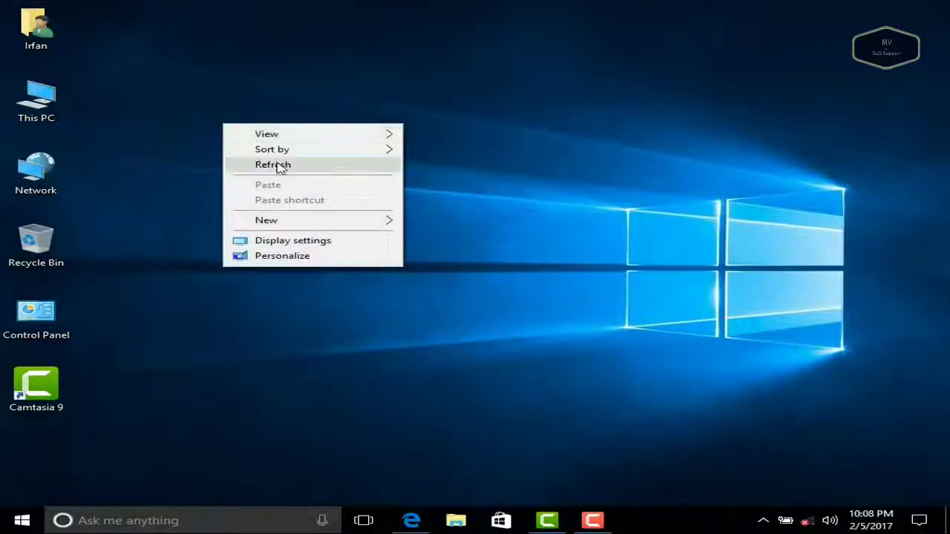
{"action": "left_click", "coordinate": [277, 165]}
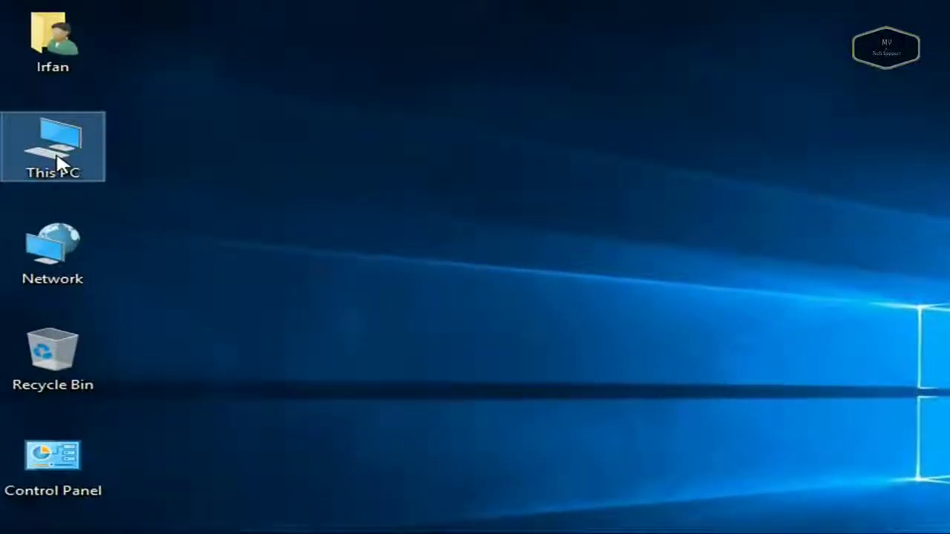
{"action": "right_click", "coordinate": [57, 157]}
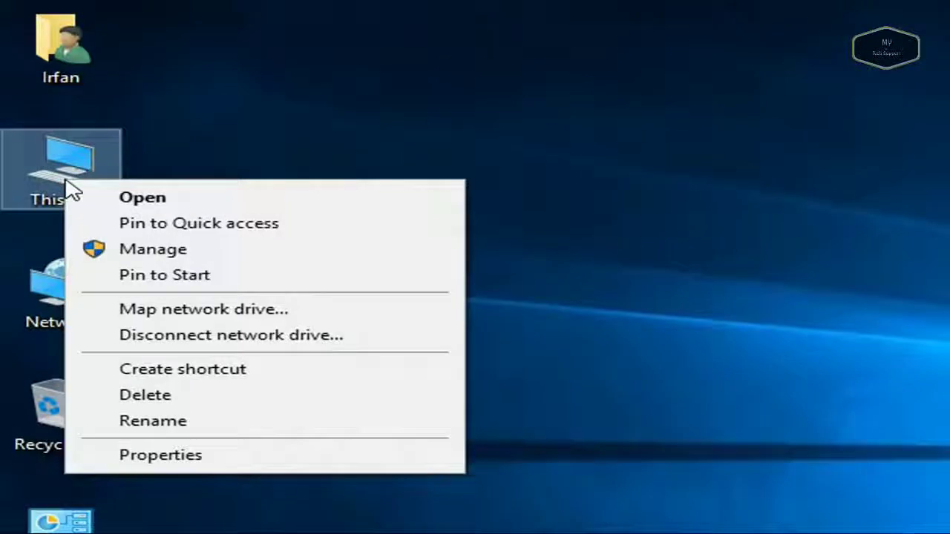
{"action": "left_click", "coordinate": [187, 457]}
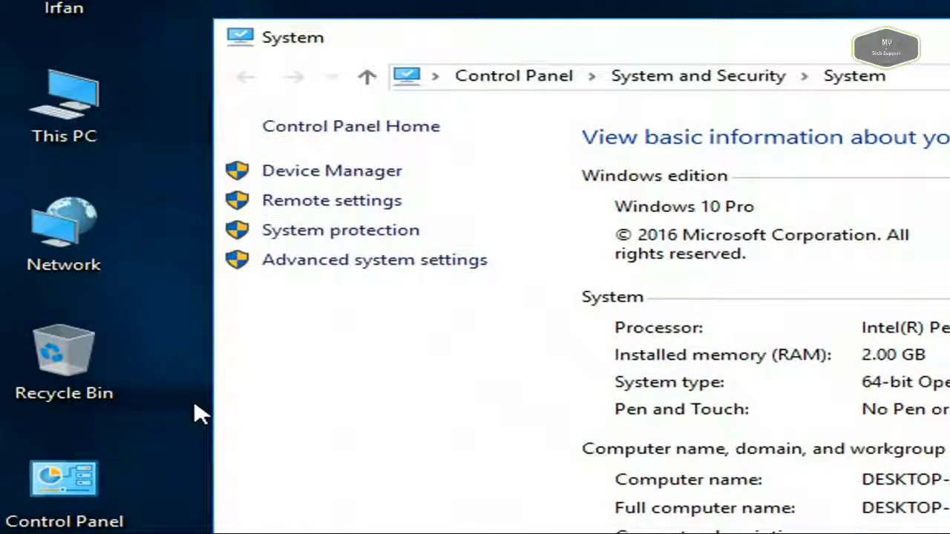
Open Device Manager and expand the Display adapters category
{"action": "left_click", "coordinate": [334, 172]}
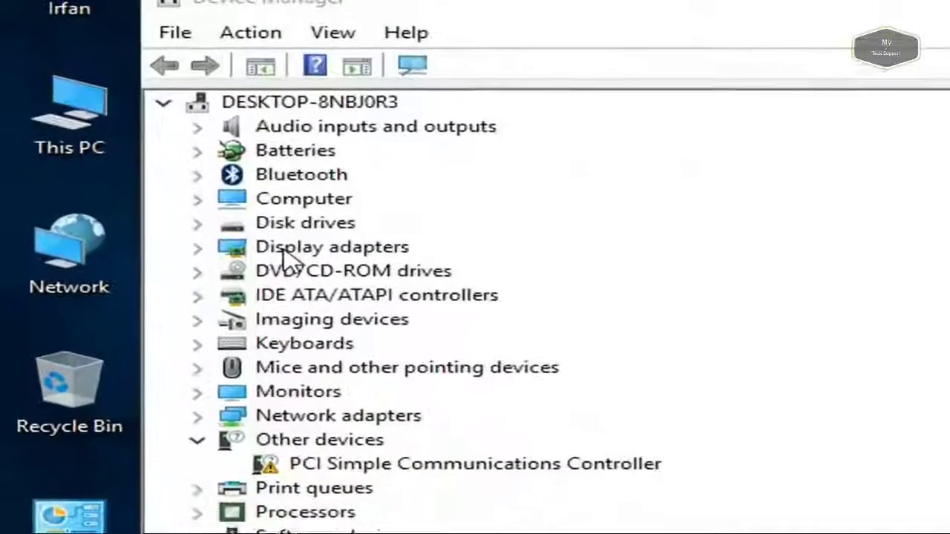
{"action": "left_click", "coordinate": [300, 261]}
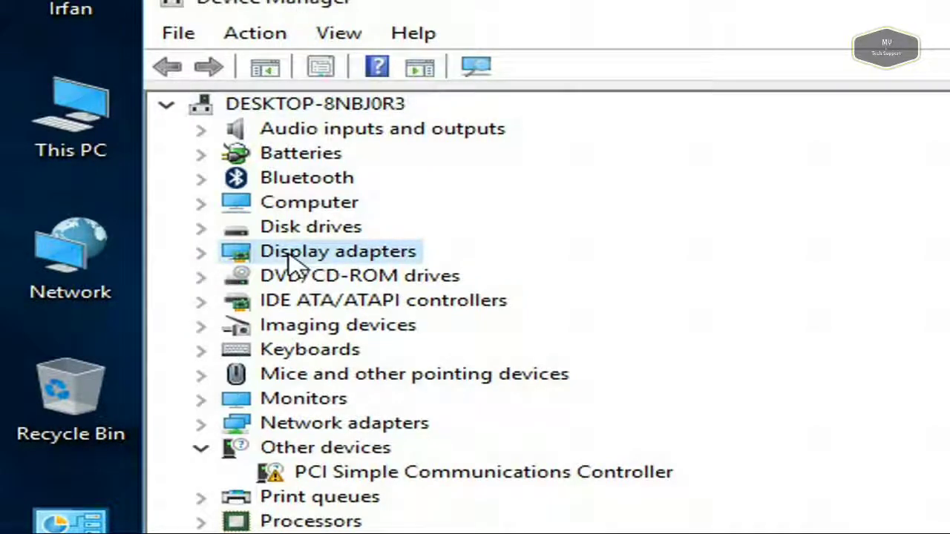
{"action": "double_click", "coordinate": [306, 254]}
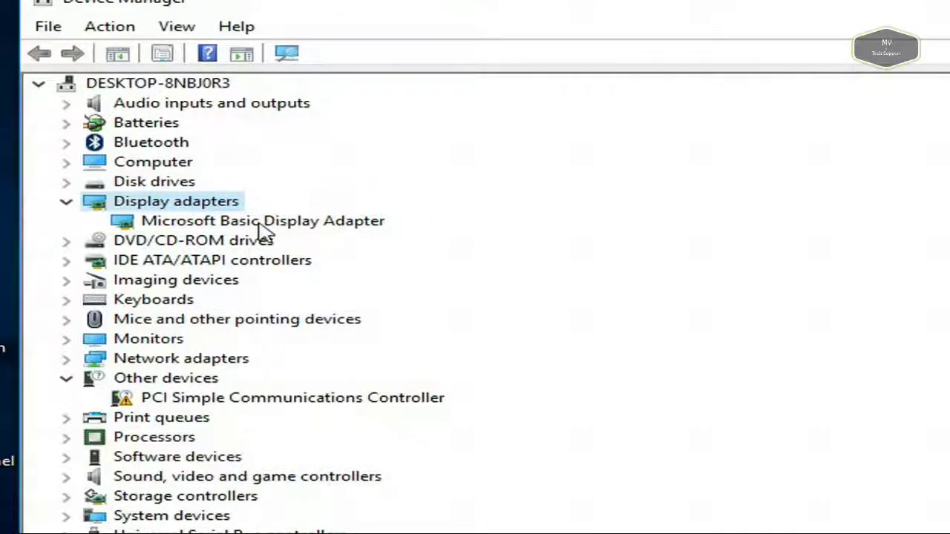
Update the Microsoft Basic Display Adapter driver by searching automatically for updated driver software, and close the update wizard
{"action": "left_click", "coordinate": [265, 221]}
{"action": "right_click", "coordinate": [265, 221]}
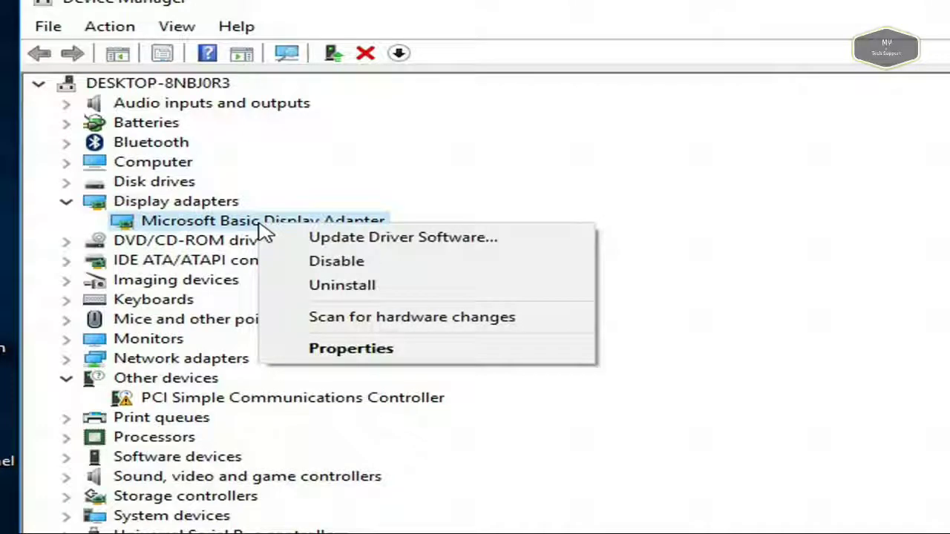
{"action": "left_click", "coordinate": [344, 242]}
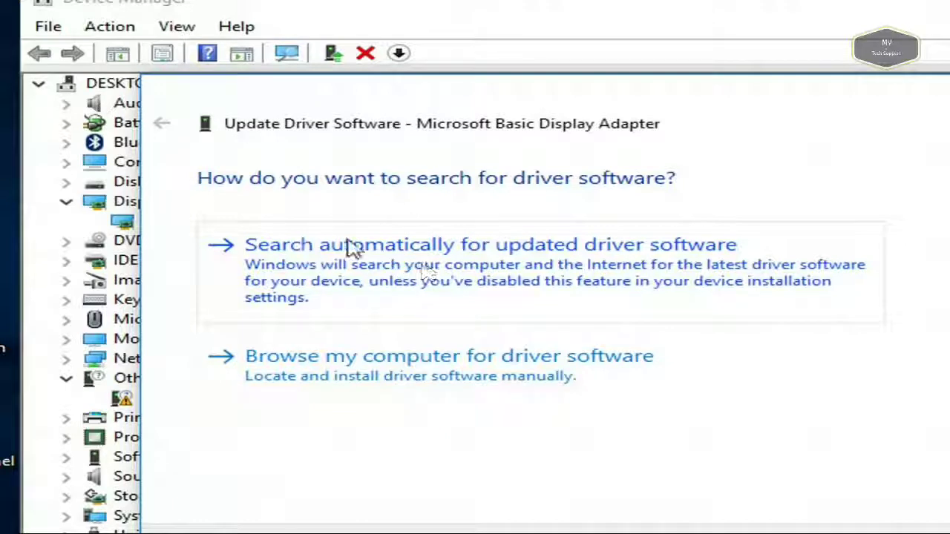
{"action": "left_click", "coordinate": [427, 272]}
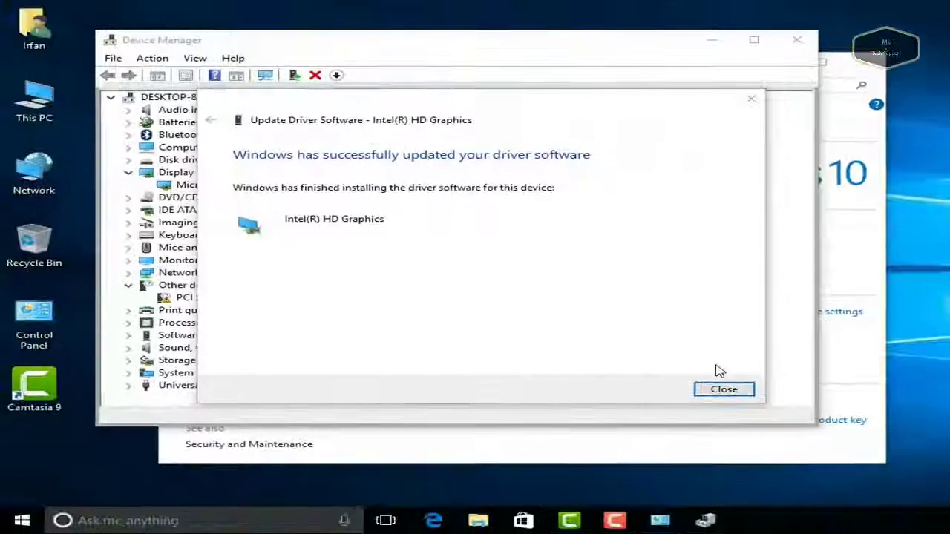
{"action": "left_click", "coordinate": [721, 389]}
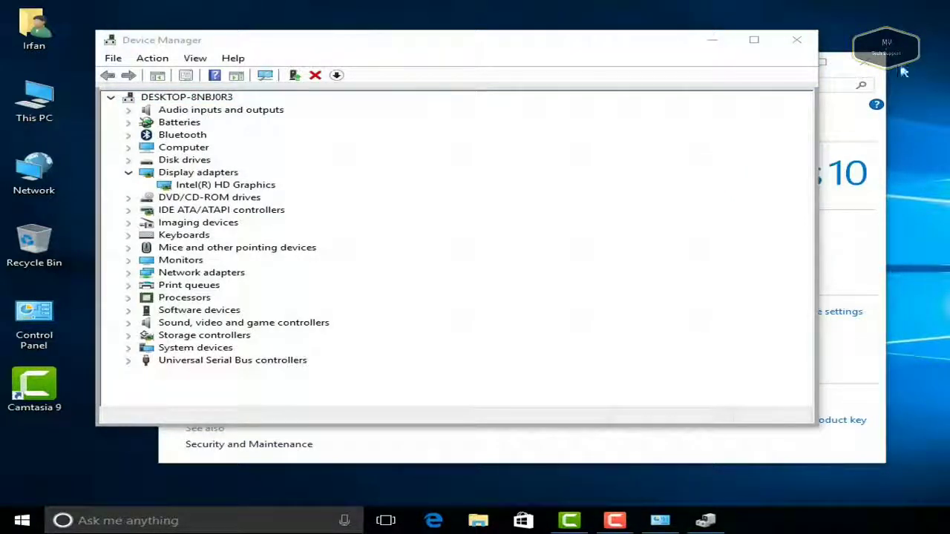
Review the general and driver properties of the Intel(R) HD Graphics adapter, and close Device Manager and the System window
{"action": "left_click", "coordinate": [239, 185]}
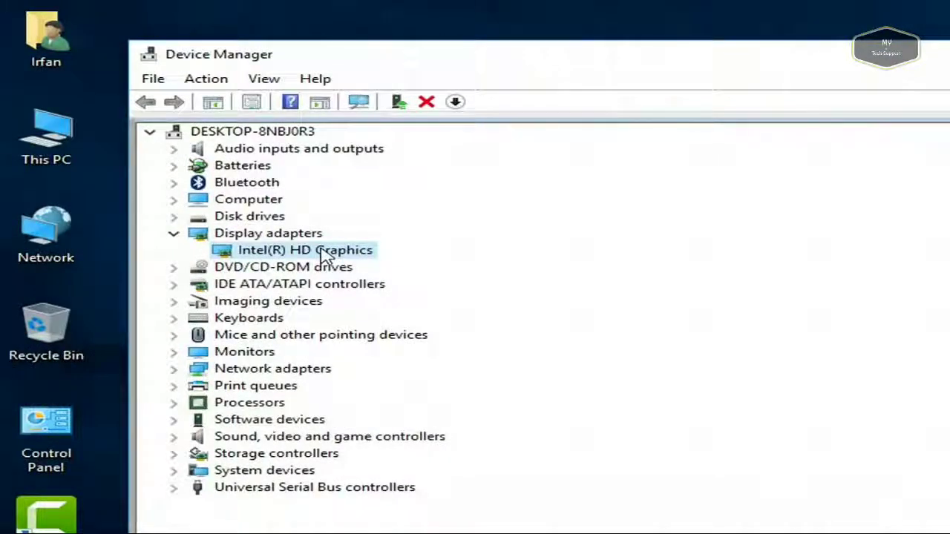
{"action": "double_click", "coordinate": [324, 256]}
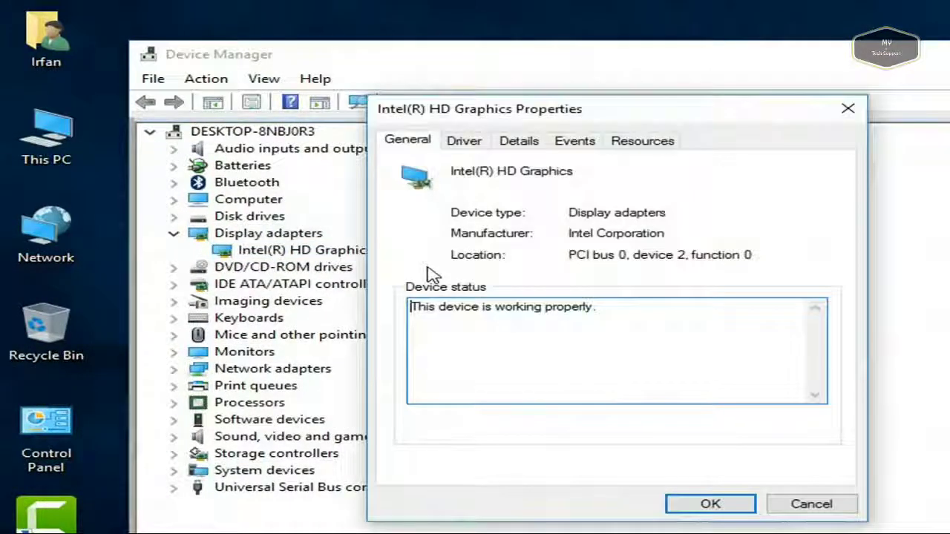
{"action": "left_click", "coordinate": [464, 140]}
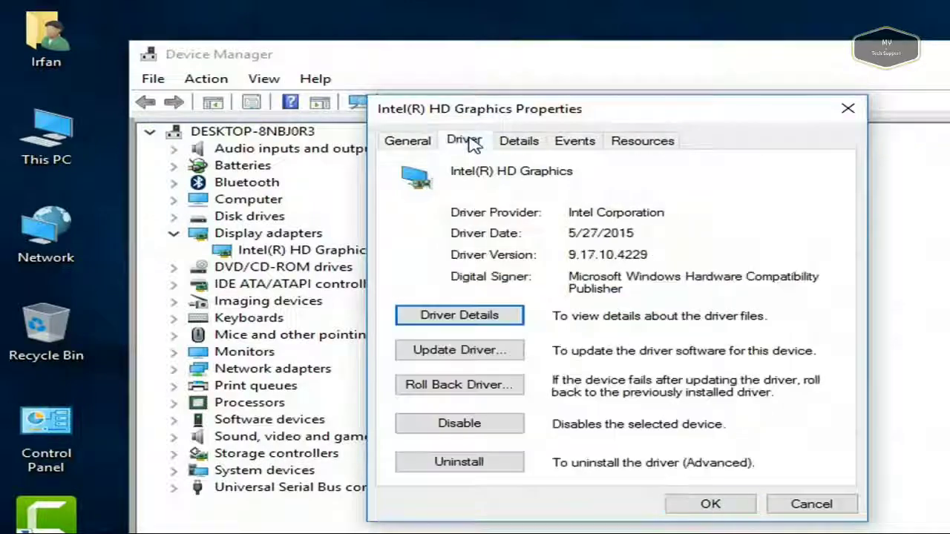
{"action": "left_click", "coordinate": [852, 113]}
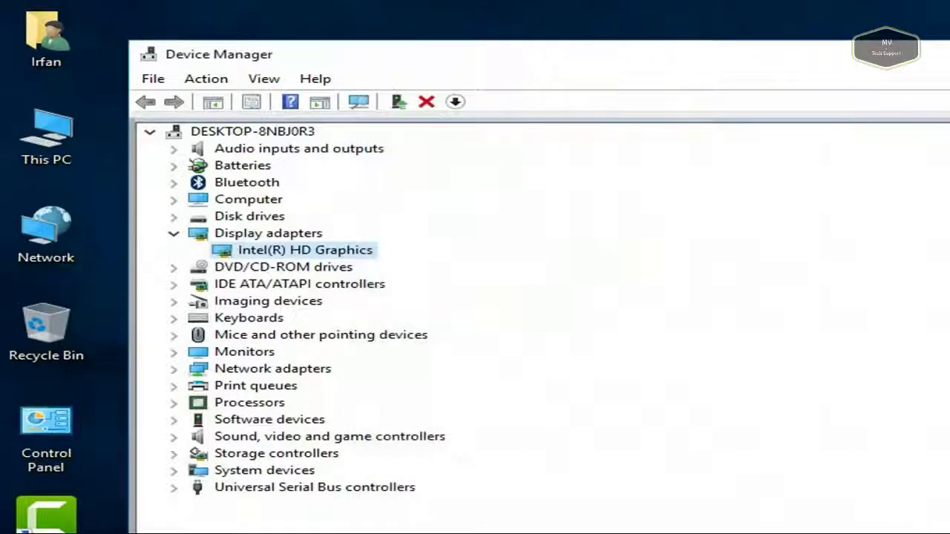
{"action": "left_click", "coordinate": [861, 40]}
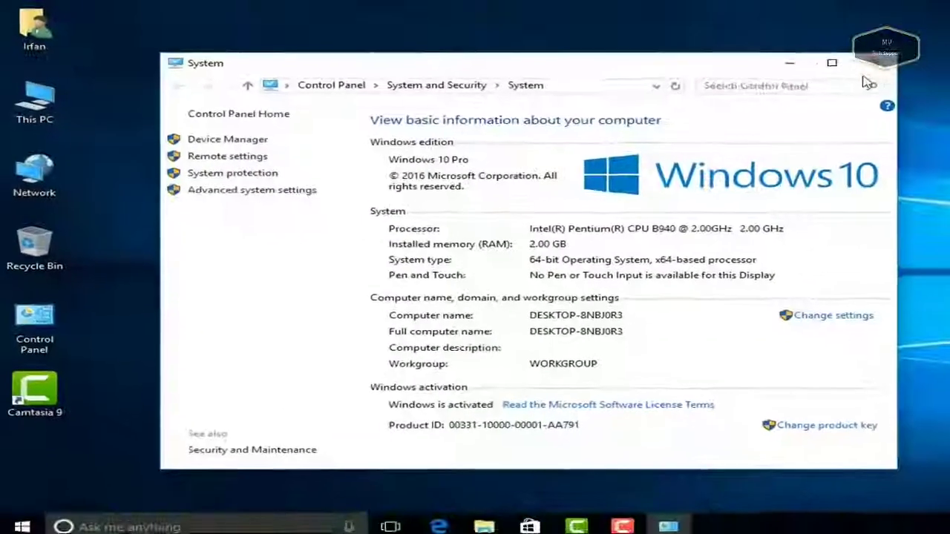
{"action": "left_click", "coordinate": [861, 65]}
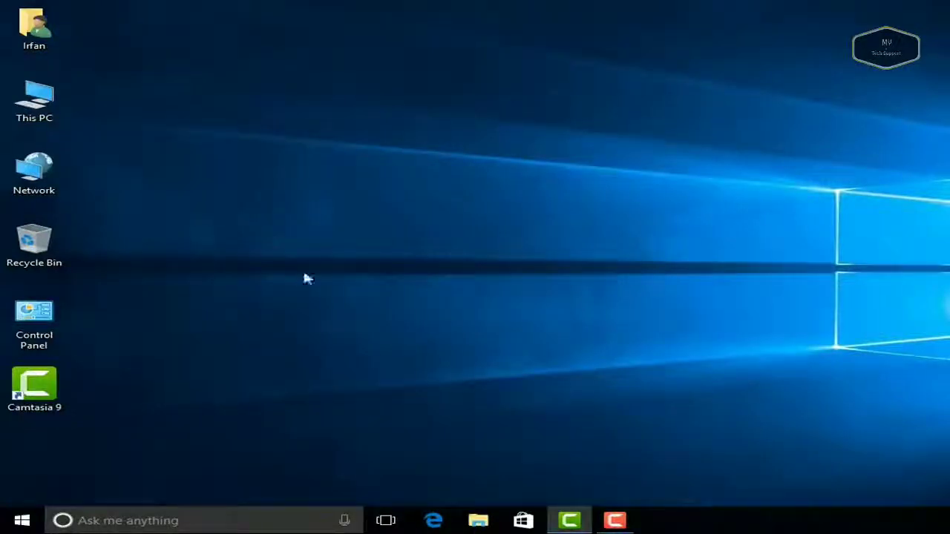
Refresh the desktop and reopen the display settings
{"action": "left_click", "coordinate": [59, 114]}
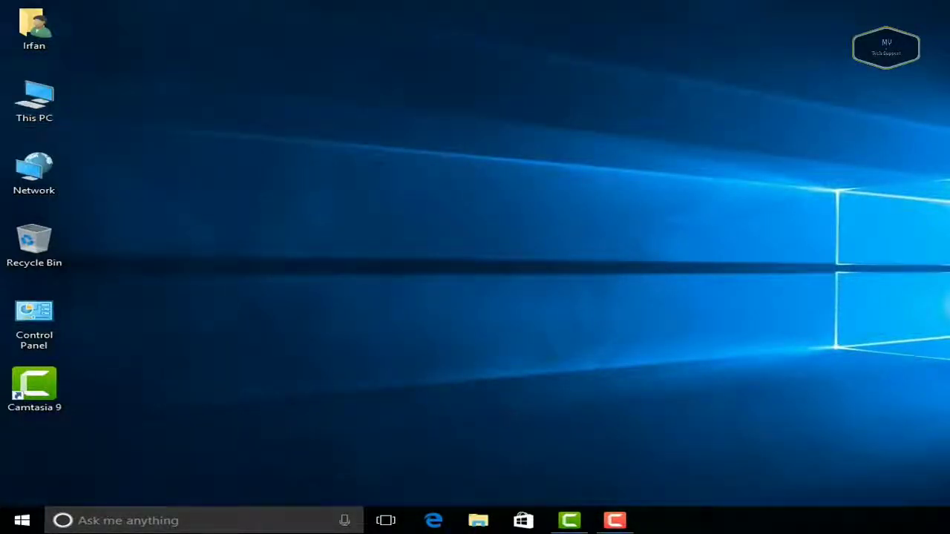
{"action": "right_click", "coordinate": [264, 101]}
{"action": "left_click", "coordinate": [293, 141]}
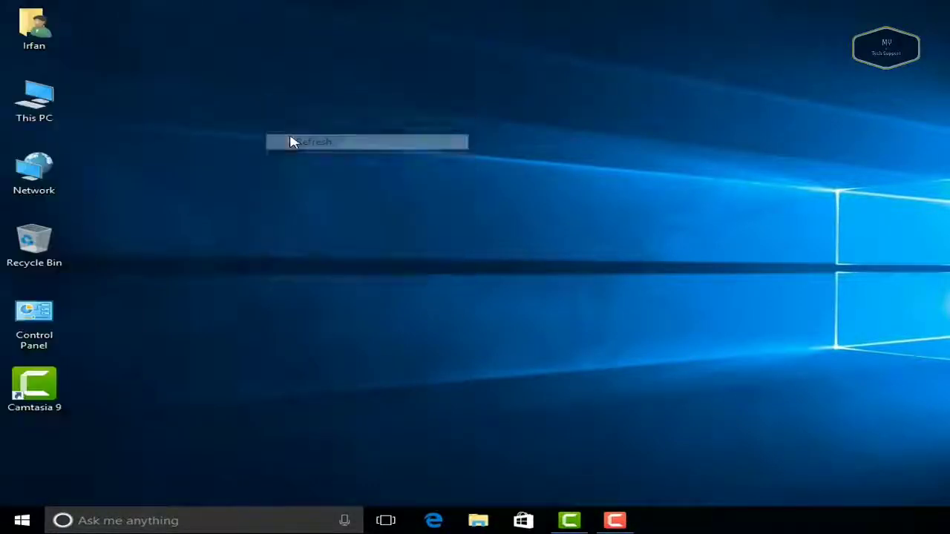
{"action": "right_click", "coordinate": [291, 138]}
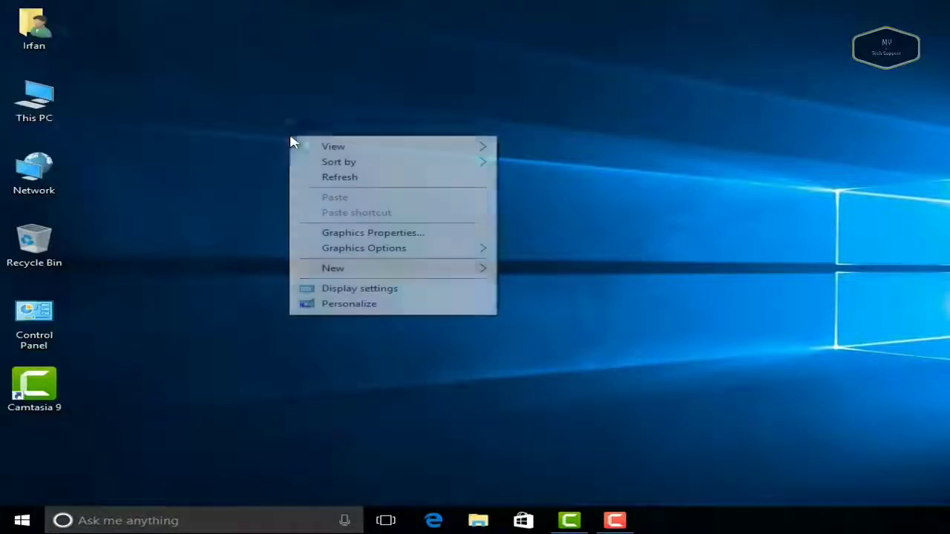
{"action": "left_click", "coordinate": [340, 291]}
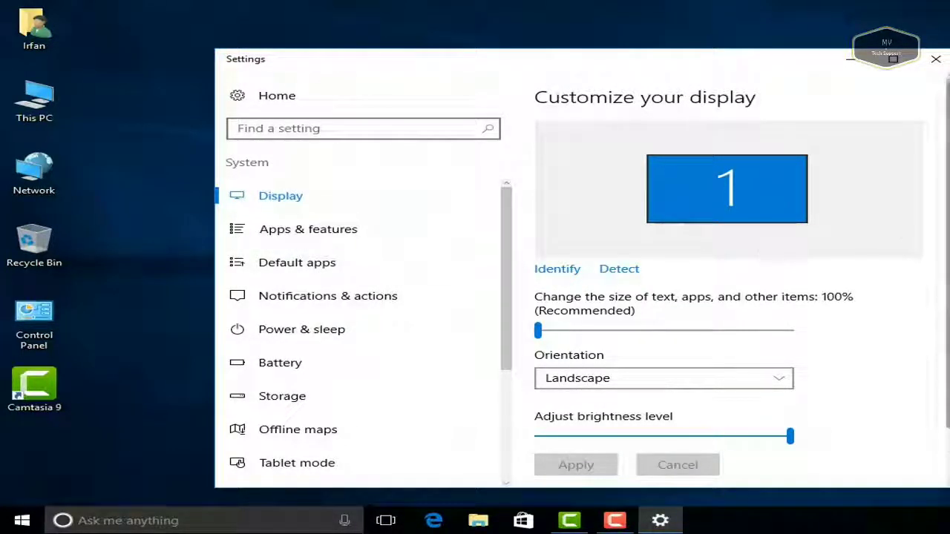
Open the advanced display settings and review the available screen resolutions, leaving the recommended one selected
{"action": "scroll", "coordinate": [713, 260], "scroll_direction": "down", "scroll_amount": 2}
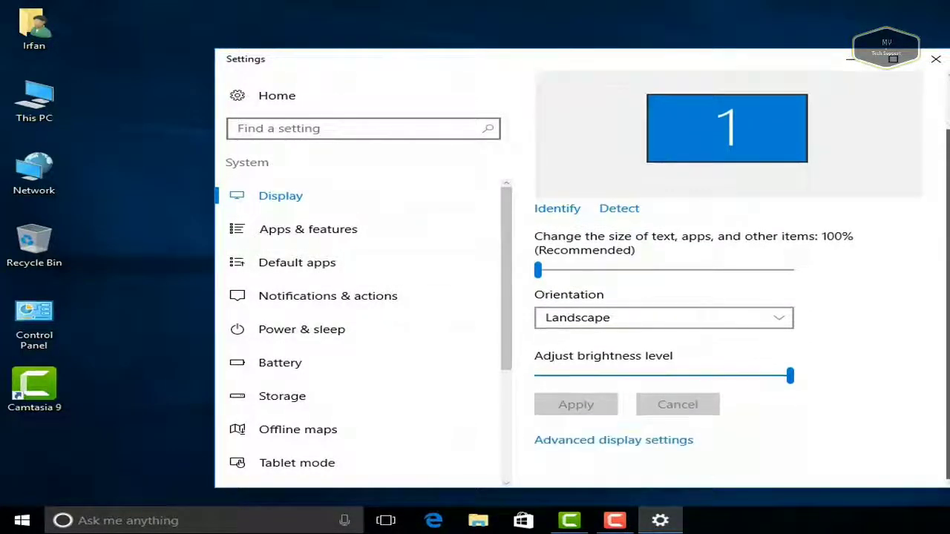
{"action": "left_click", "coordinate": [645, 442]}
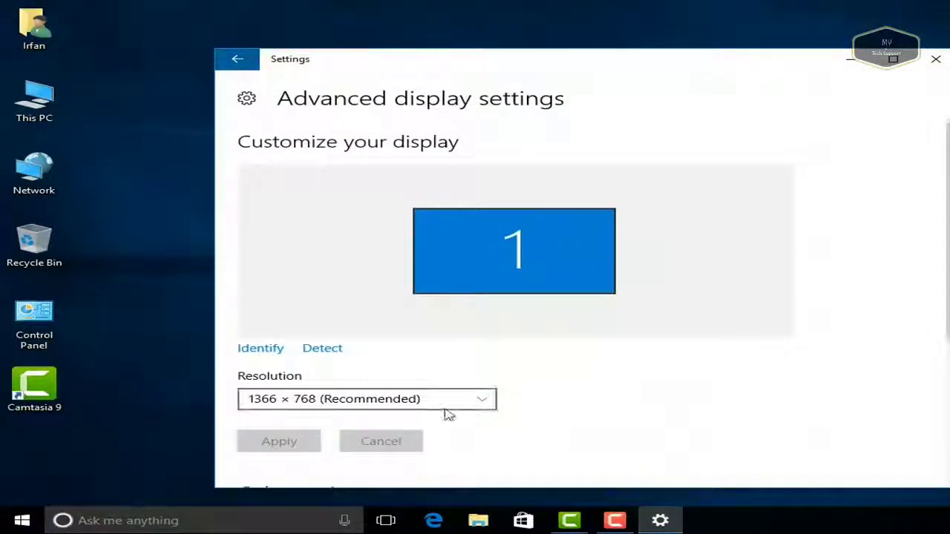
{"action": "left_click", "coordinate": [446, 402]}
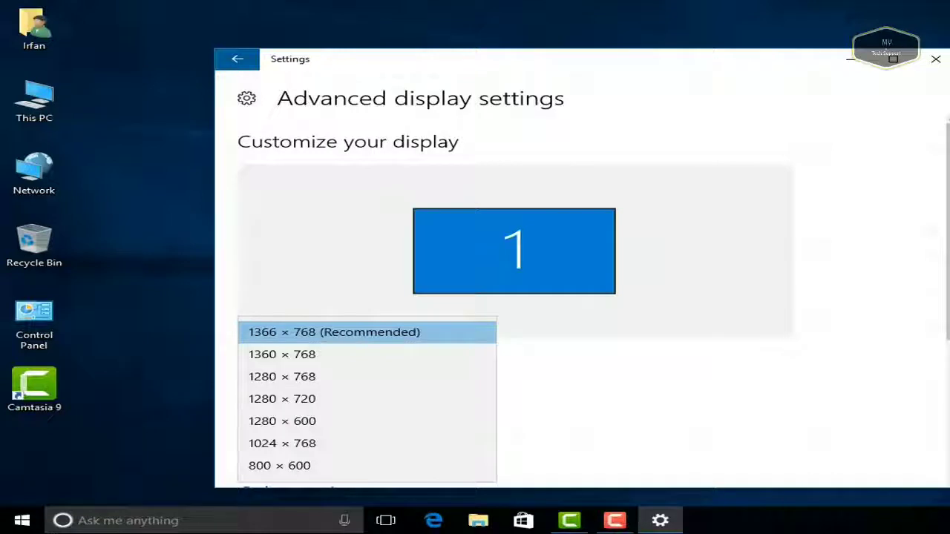
{"action": "left_click", "coordinate": [943, 363]}
Open the display adapter properties from the related settings and review the adapter information
{"action": "scroll", "coordinate": [943, 362], "scroll_direction": "down", "scroll_amount": 2}
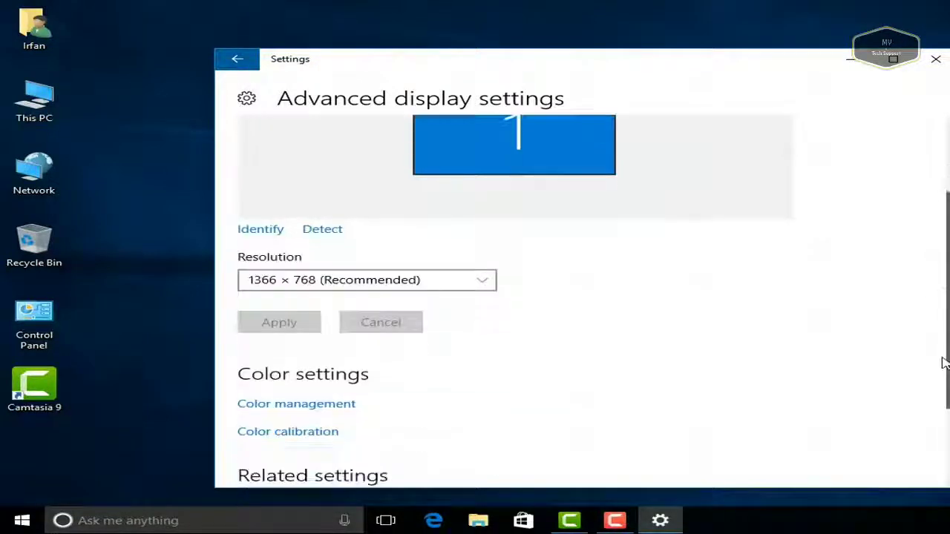
{"action": "scroll", "coordinate": [943, 362], "scroll_direction": "down", "scroll_amount": 2}
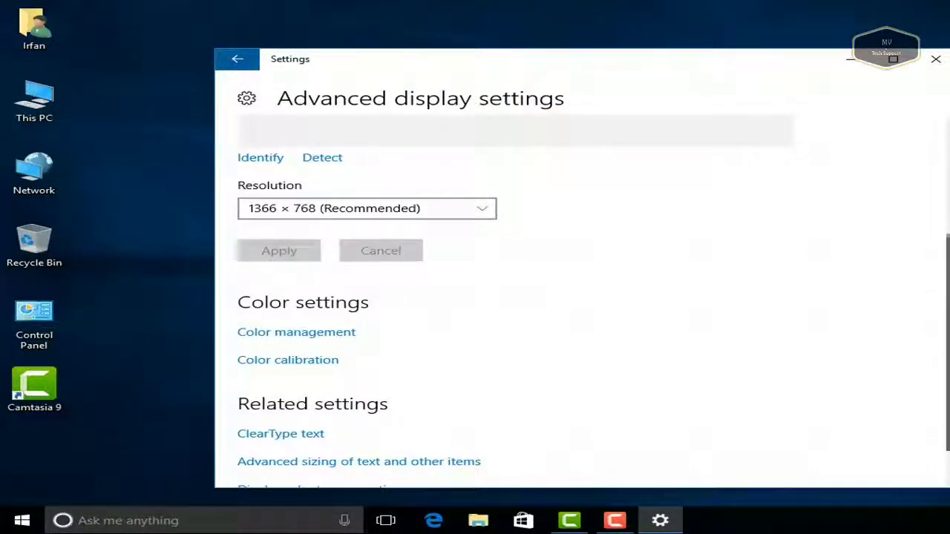
{"action": "scroll", "coordinate": [947, 369], "scroll_direction": "down", "scroll_amount": 1}
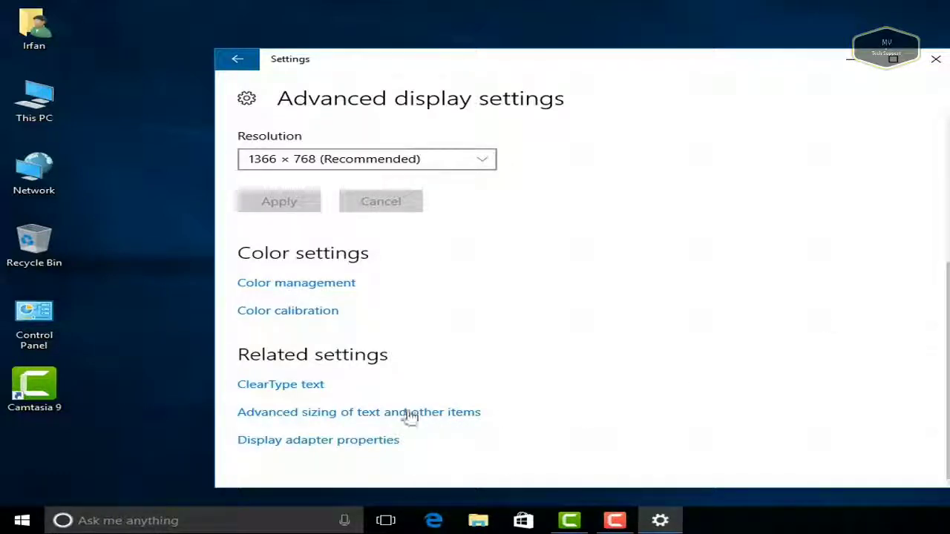
{"action": "left_click", "coordinate": [336, 442]}
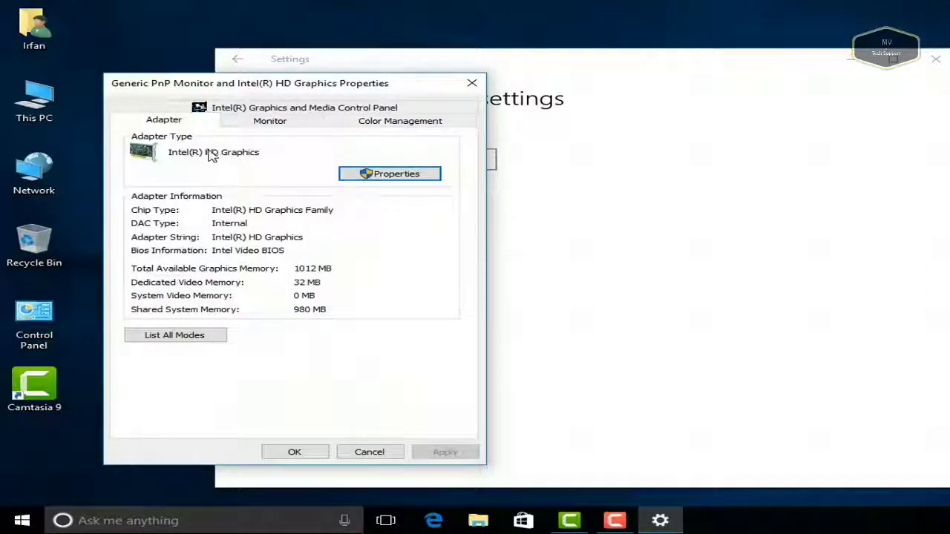
Open the Intel Graphics and Media Control Panel in Basic Mode, review the general display settings, and close it
{"action": "left_click", "coordinate": [279, 111]}
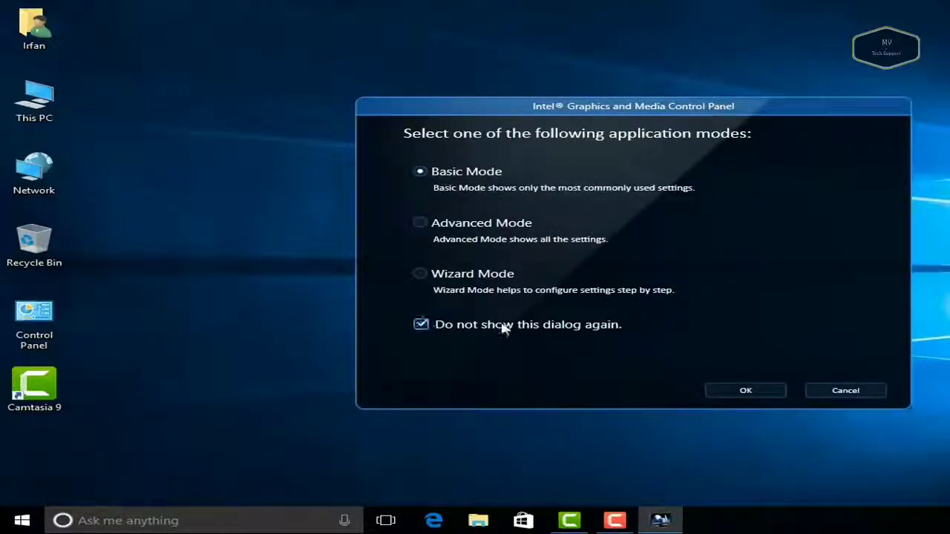
{"action": "left_click", "coordinate": [759, 394]}
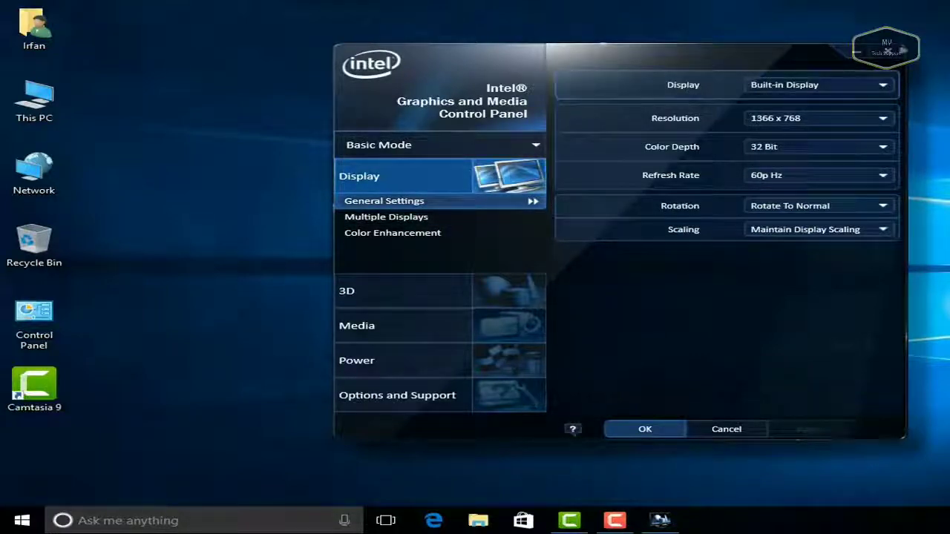
{"action": "left_click", "coordinate": [899, 51]}
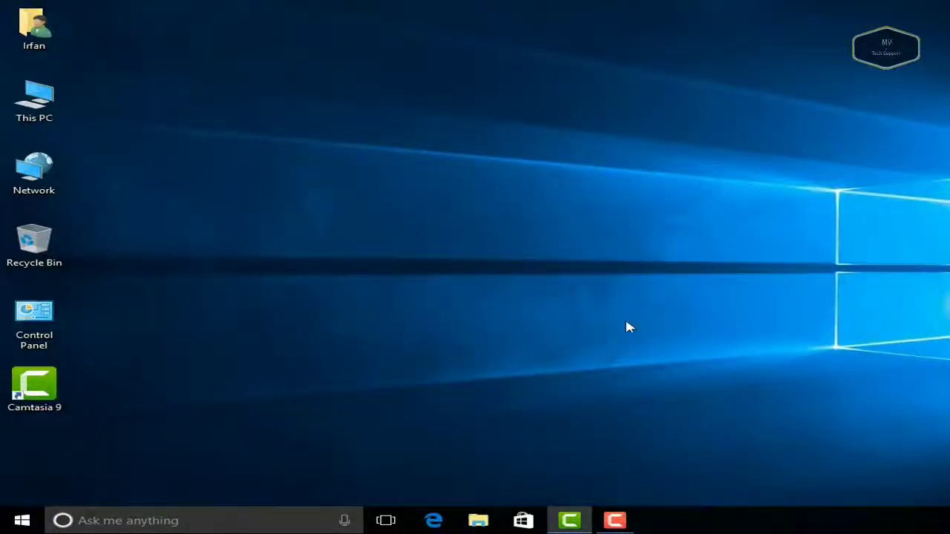